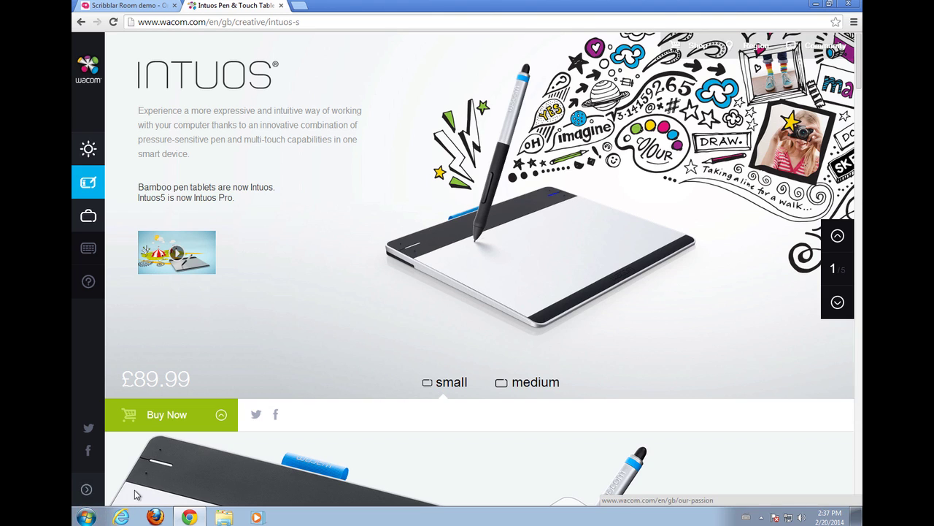
# Step: Search the Windows Control Panel for "tablet" and open the Pen and Touch settings for changing tablet pen settings
pyautogui.click(88, 517)
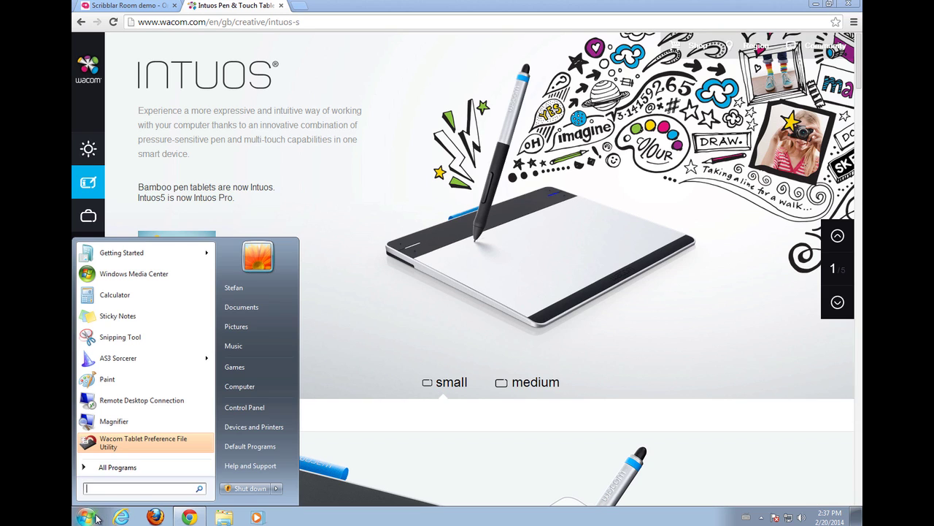
pyautogui.click(237, 408)
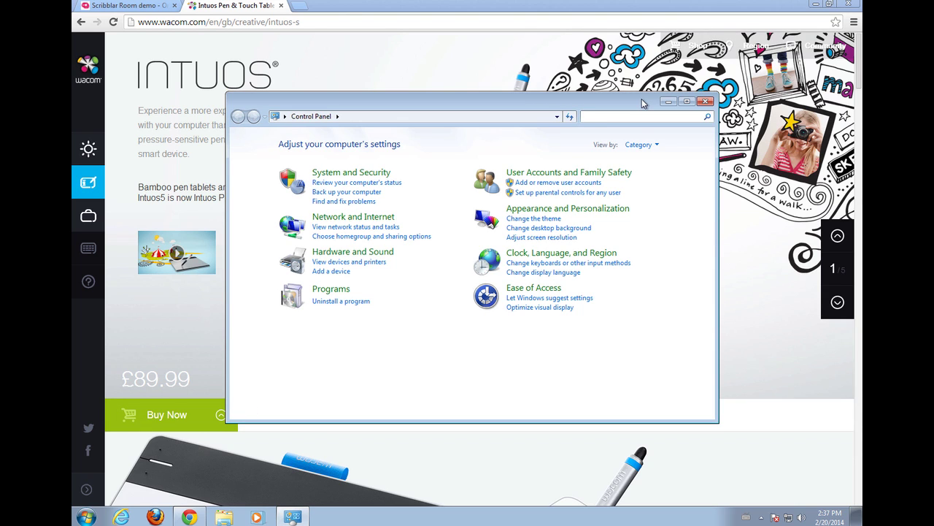
pyautogui.write('tablet')
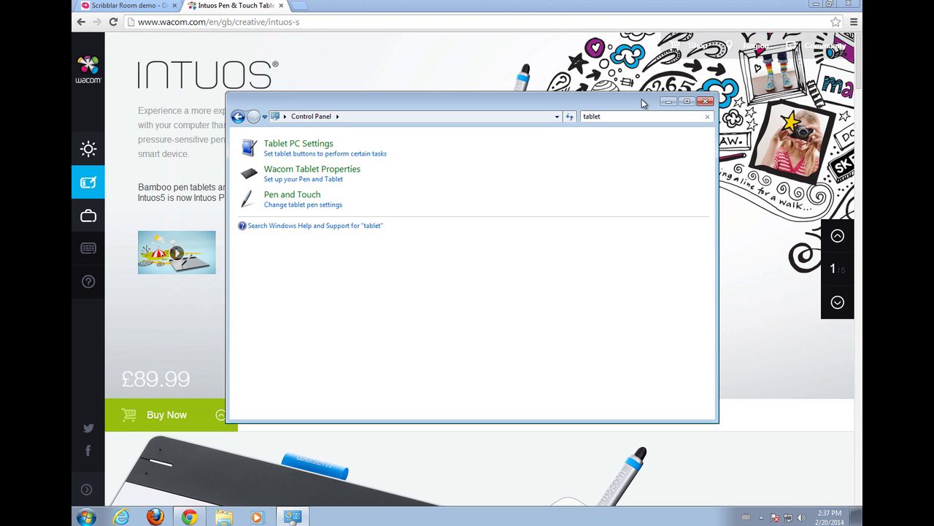
pyautogui.click(322, 205)
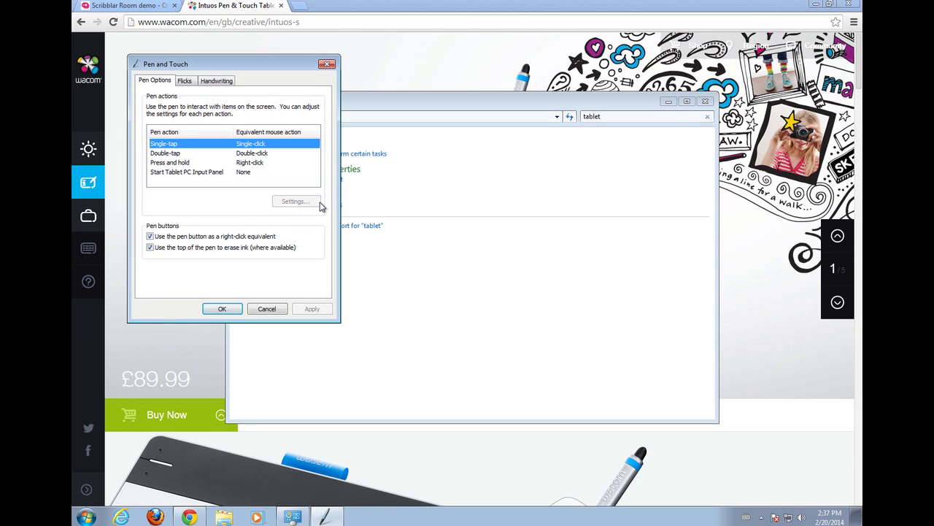
# Step: Disable press and hold for right-clicking in the settings of the Press and hold pen action
pyautogui.click(175, 162)
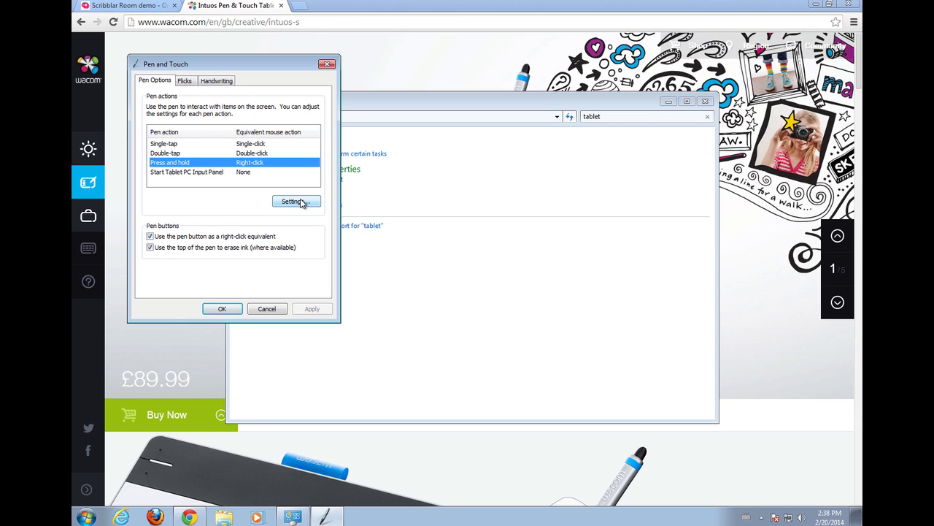
pyautogui.click(306, 208)
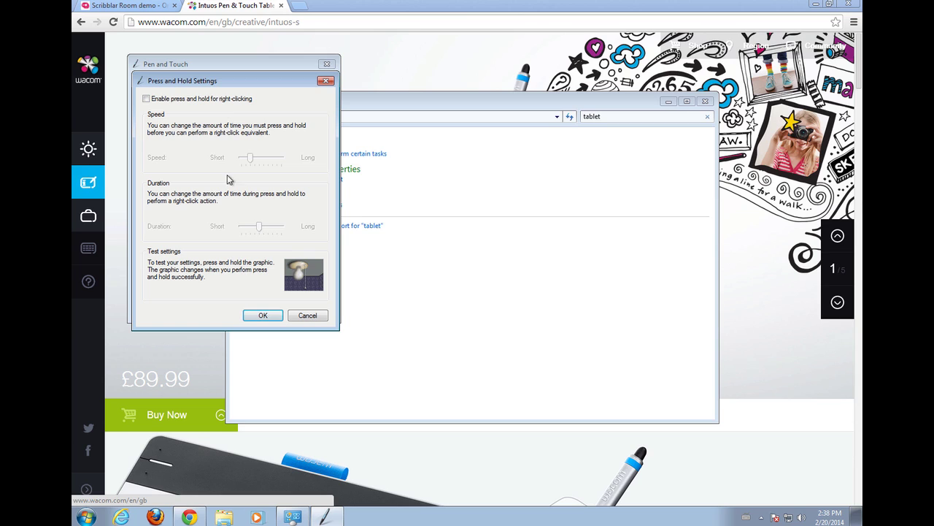
pyautogui.click(263, 320)
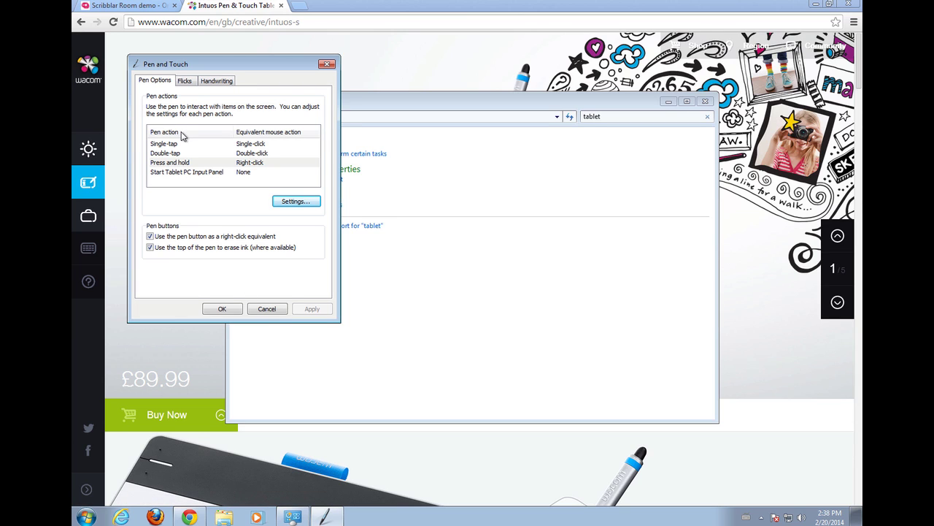
# Step: Turn off using flicks to perform common actions, accept the pen settings and close the Control Panel
pyautogui.click(183, 84)
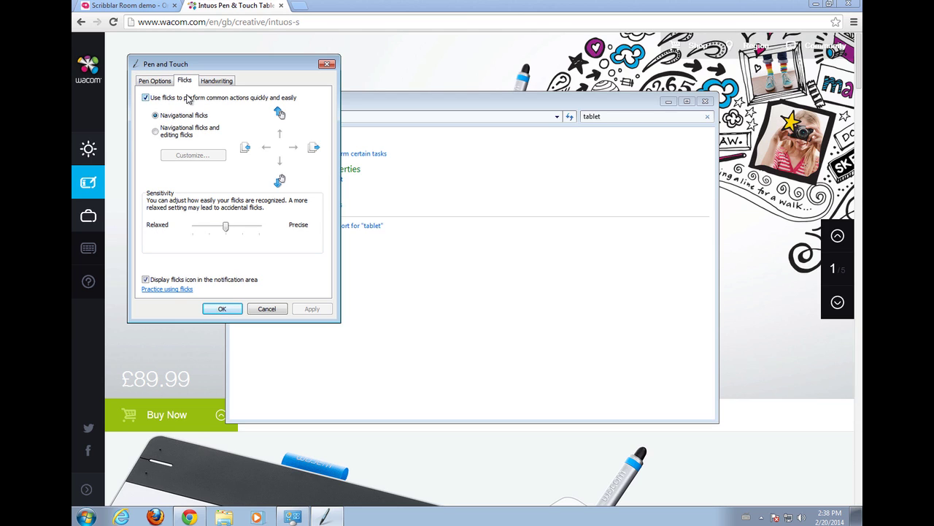
pyautogui.click(188, 101)
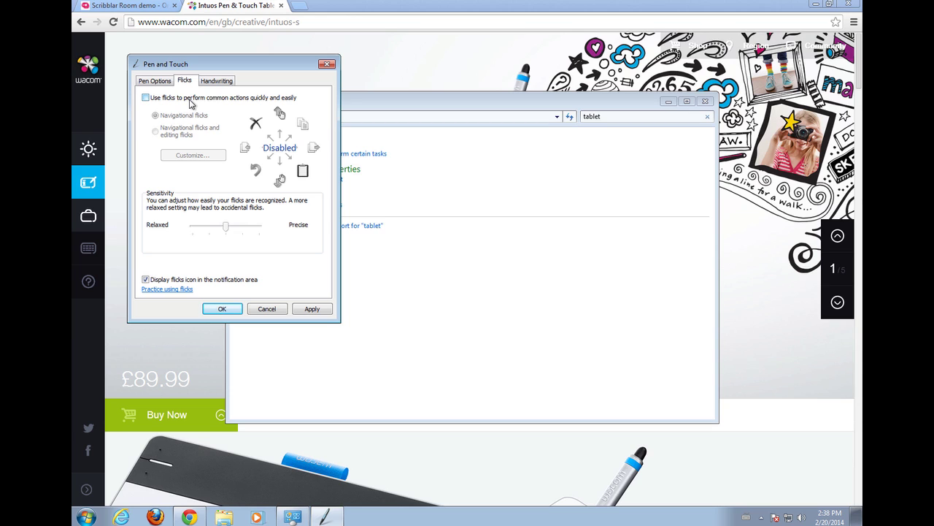
pyautogui.click(226, 309)
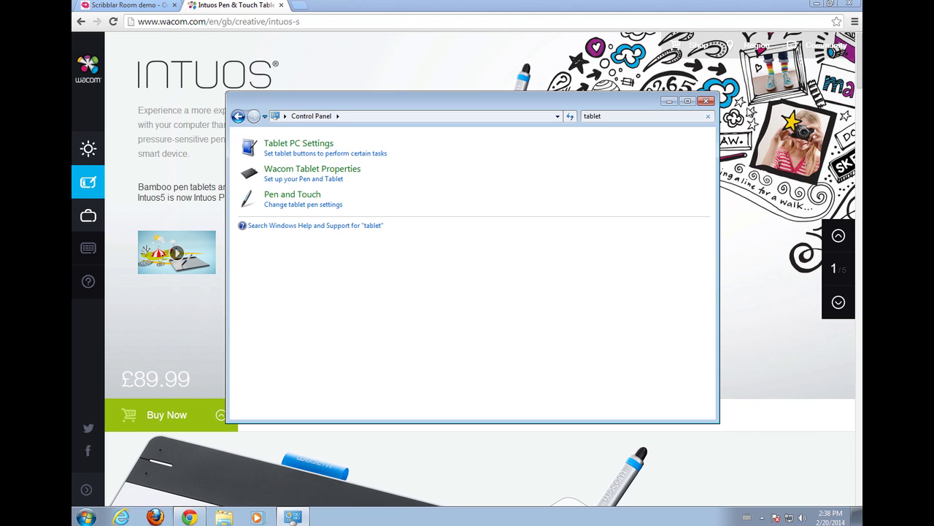
pyautogui.click(706, 102)
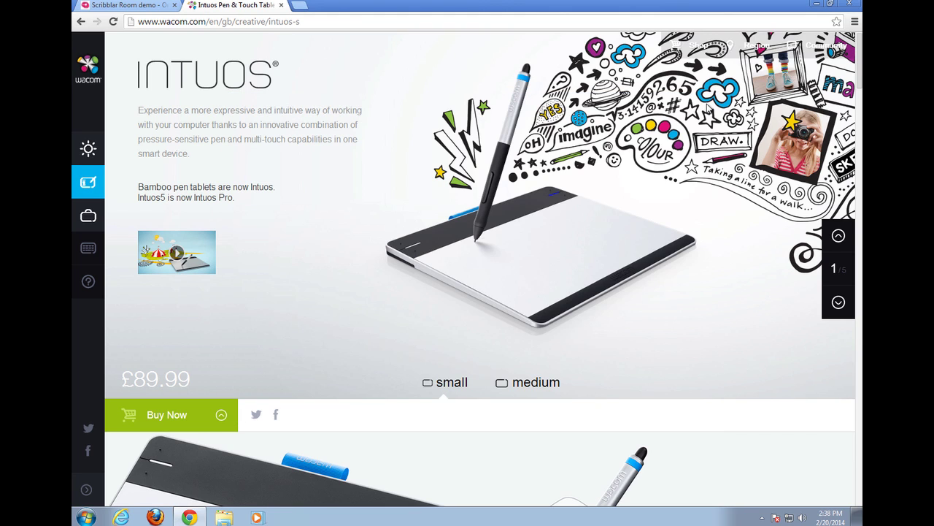
# Step: Close the Wacom product page and handwrite "1+1=2", underlined, with "1/2 × 2" and a wavy stroke on the Scribblar whiteboard
pyautogui.click(282, 6)
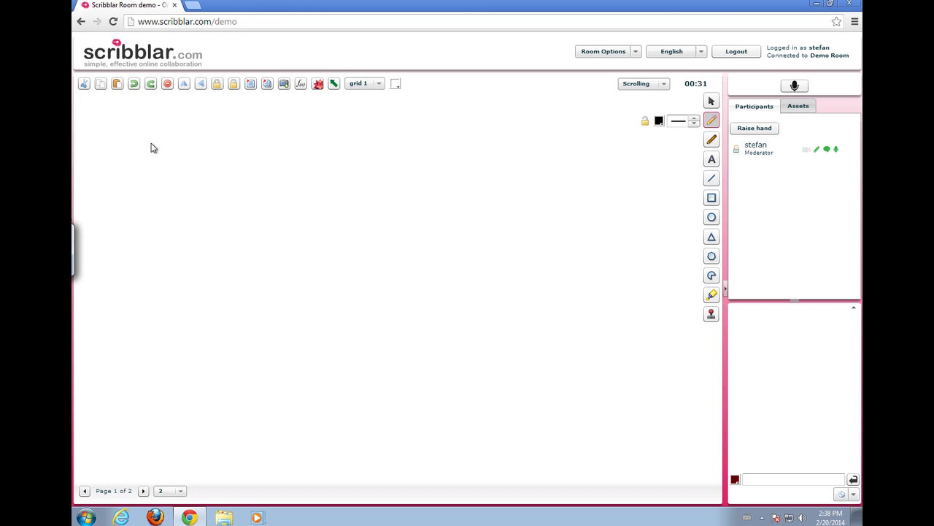
pyautogui.moveTo(143, 121)
pyautogui.mouseDown()
pyautogui.moveTo(143, 134)
pyautogui.moveTo(158, 133)
pyautogui.mouseUp()
pyautogui.moveTo(151, 127); pyautogui.dragTo(205, 119)
pyautogui.moveTo(192, 126); pyautogui.dragTo(236, 129)
pyautogui.moveTo(144, 155)
pyautogui.mouseDown()
pyautogui.moveTo(205, 139)
pyautogui.moveTo(168, 184)
pyautogui.moveTo(191, 195)
pyautogui.moveTo(212, 180)
pyautogui.mouseUp()
pyautogui.click(198, 168)
pyautogui.moveTo(212, 168)
pyautogui.mouseDown()
pyautogui.moveTo(198, 181)
pyautogui.moveTo(236, 183)
pyautogui.moveTo(292, 153)
pyautogui.moveTo(326, 155)
pyautogui.mouseUp()
# Step: Test the pen with several separate dots and a dense scribble beside the "1/2 × 2" expression
pyautogui.click(353, 150)
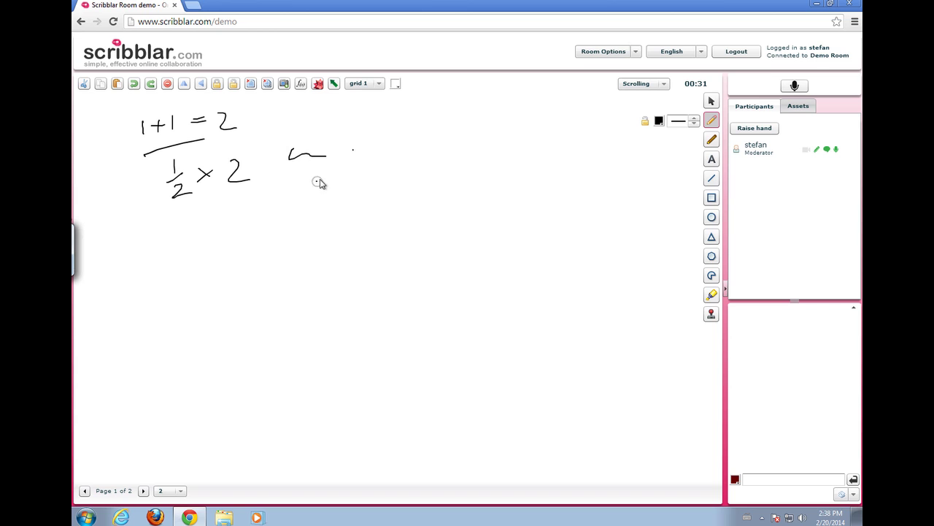
pyautogui.click(283, 183)
pyautogui.click(294, 187)
pyautogui.click(311, 181)
pyautogui.moveTo(322, 183)
pyautogui.mouseDown()
pyautogui.moveTo(325, 191)
pyautogui.moveTo(291, 183)
pyautogui.mouseUp()
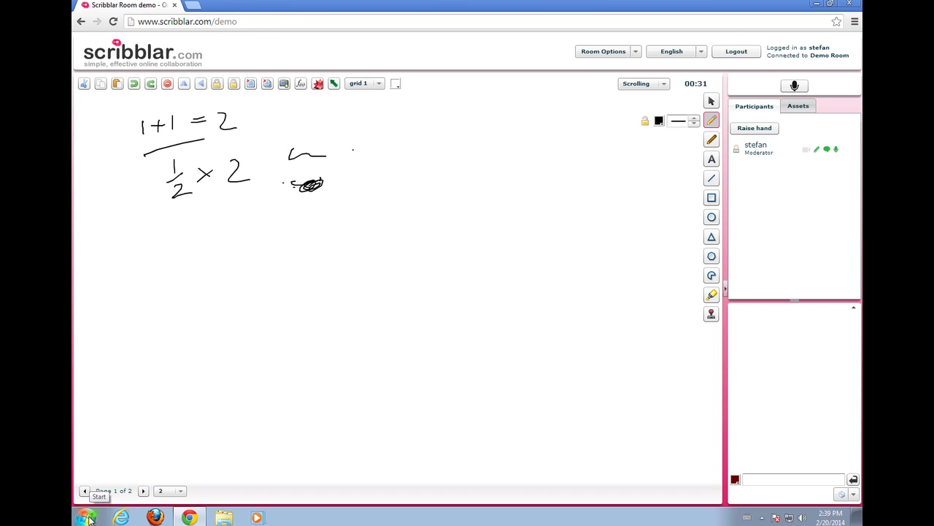
# Step: Open the Windows Services console and stop the Tablet PC Input Service
pyautogui.click(86, 517)
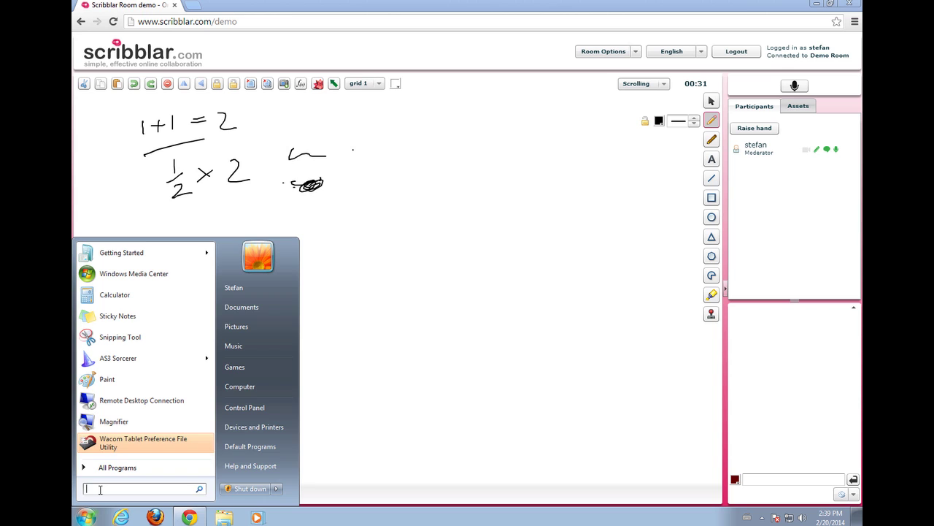
pyautogui.write('services')
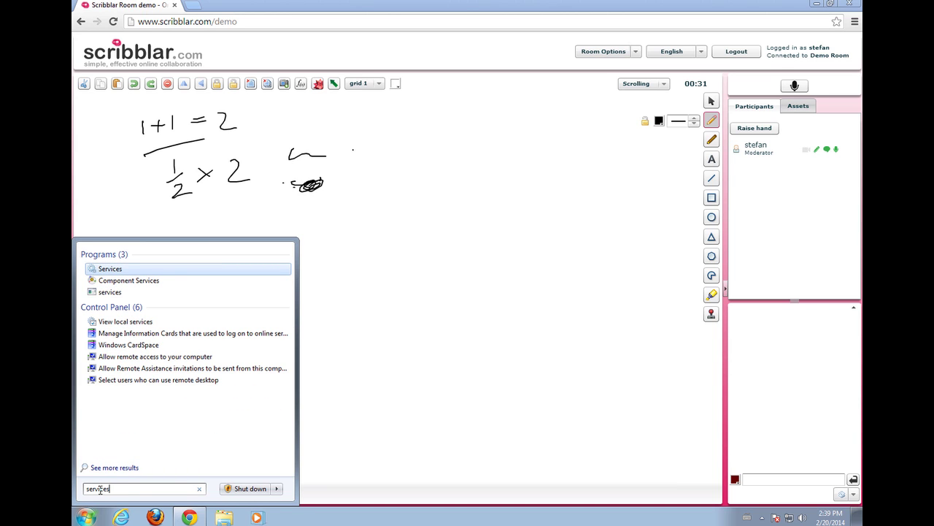
pyautogui.press('Return')
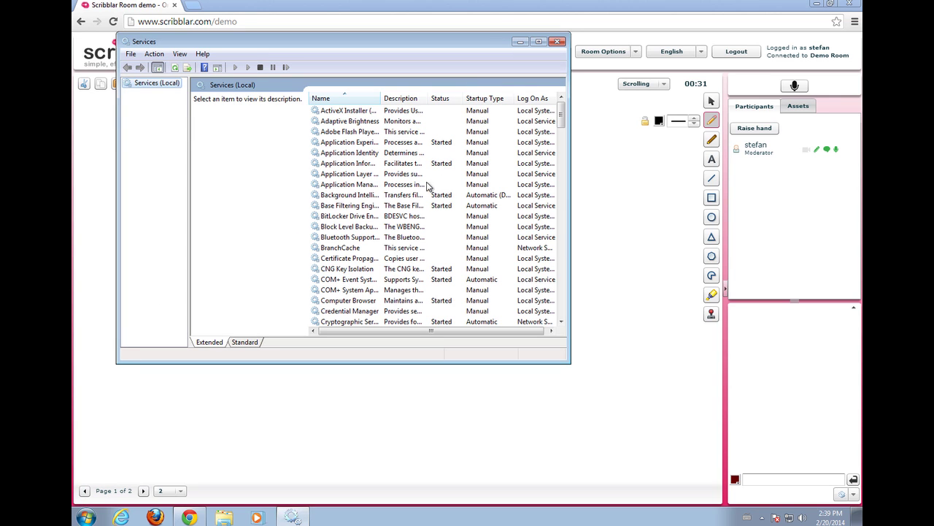
pyautogui.click(330, 155)
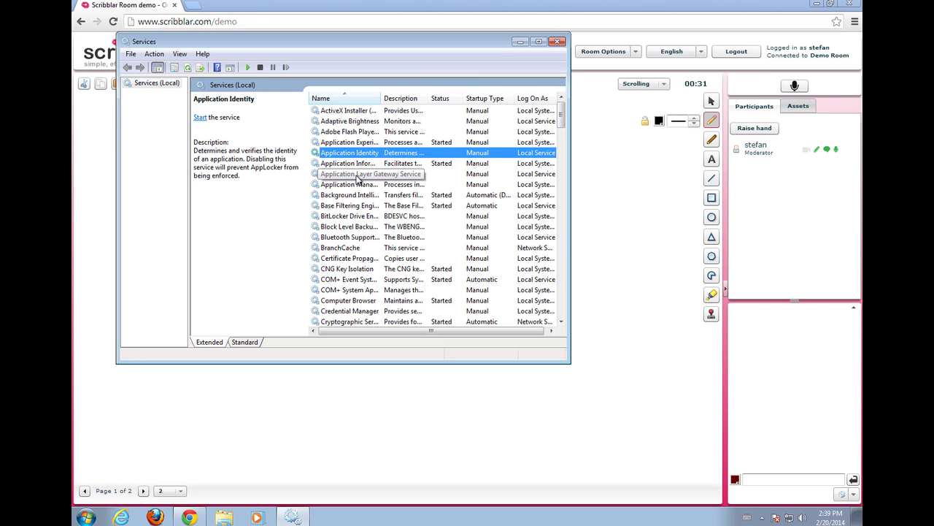
pyautogui.press('t')
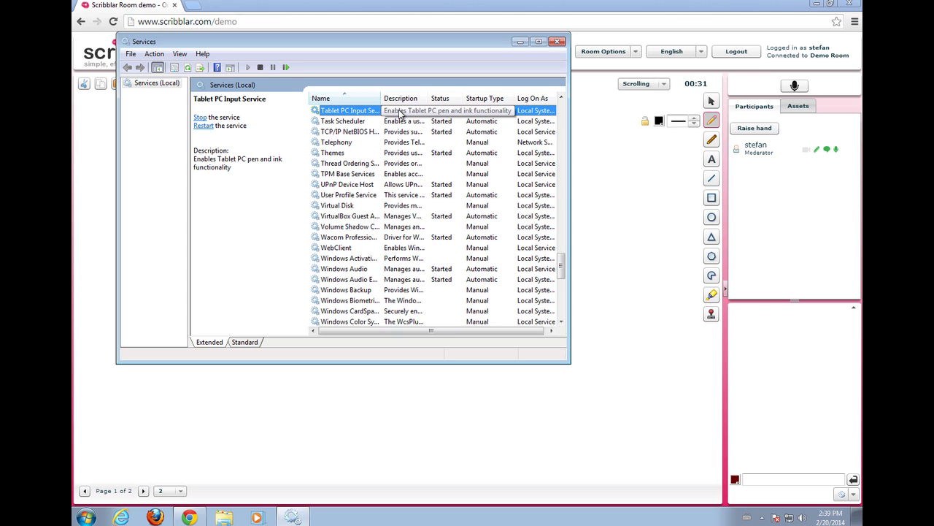
pyautogui.click(261, 68)
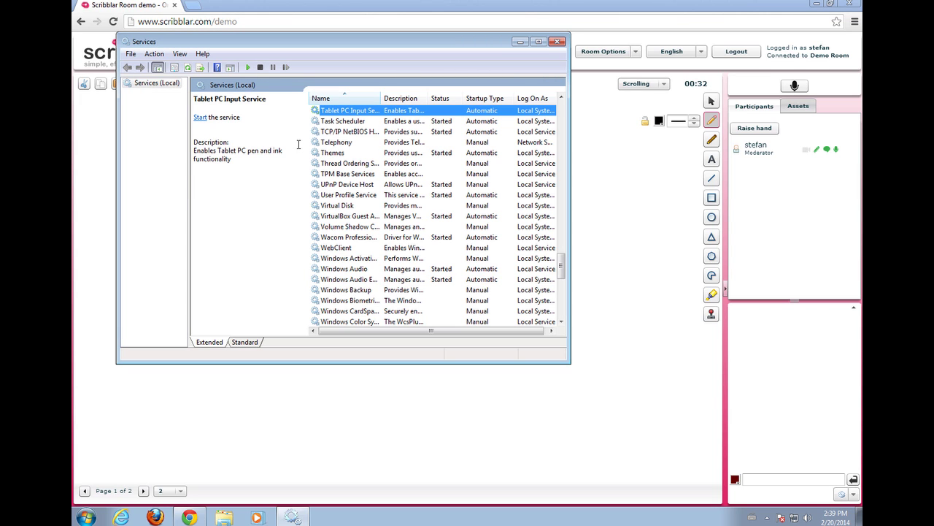
# Step: Return to the Scribblar whiteboard and draw a rising row of dots and a small scribble below the earlier test marks
pyautogui.click(671, 257)
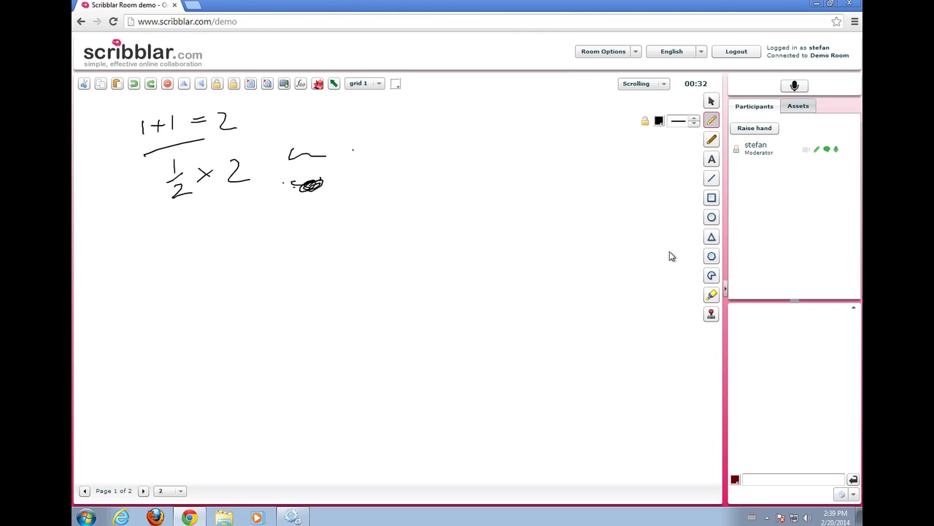
pyautogui.click(272, 222)
pyautogui.click(291, 213)
pyautogui.click(304, 205)
pyautogui.click(316, 202)
pyautogui.moveTo(337, 191)
pyautogui.mouseDown()
pyautogui.moveTo(340, 207)
pyautogui.moveTo(362, 197)
pyautogui.moveTo(344, 205)
pyautogui.mouseUp()
# Step: Handwrite a first name with an underline and, below it, "1+1=2" with a double underline
pyautogui.moveTo(373, 135); pyautogui.dragTo(371, 148)
pyautogui.moveTo(371, 143); pyautogui.dragTo(425, 147)
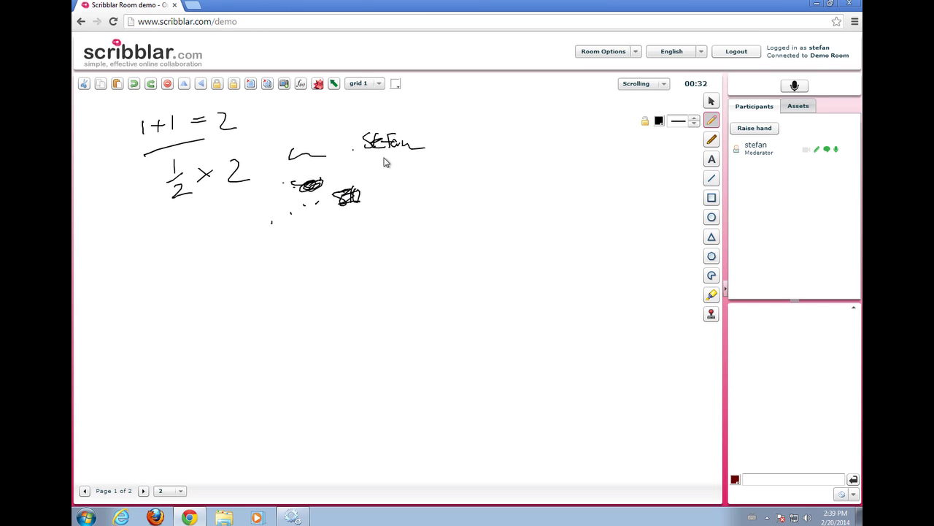
pyautogui.moveTo(356, 162)
pyautogui.mouseDown()
pyautogui.moveTo(404, 155)
pyautogui.moveTo(395, 192)
pyautogui.moveTo(413, 187)
pyautogui.mouseUp()
pyautogui.moveTo(407, 182)
pyautogui.mouseDown()
pyautogui.moveTo(407, 191)
pyautogui.moveTo(445, 176)
pyautogui.mouseUp()
pyautogui.moveTo(434, 183); pyautogui.dragTo(471, 187)
pyautogui.moveTo(389, 210)
pyautogui.mouseDown()
pyautogui.moveTo(447, 192)
pyautogui.moveTo(453, 204)
pyautogui.mouseUp()
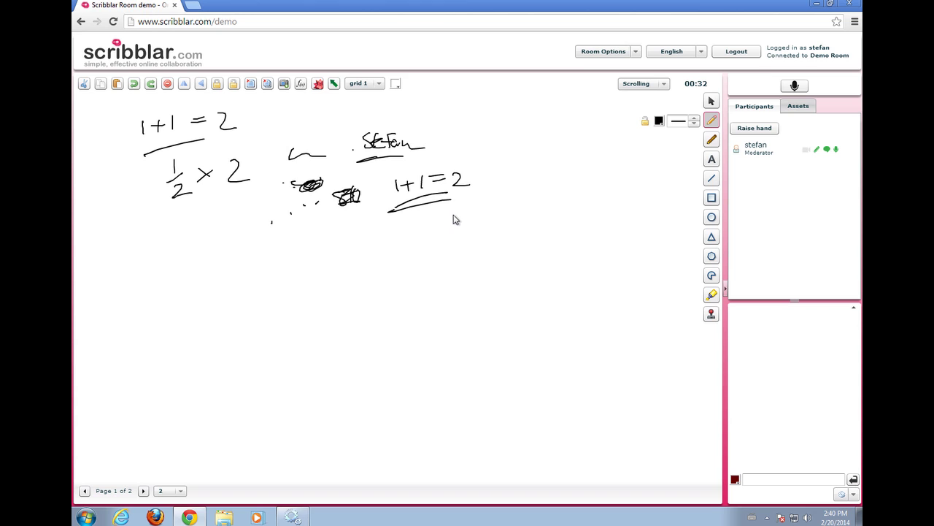
# Step: Bring the Services console back to the front and close it
pyautogui.click(292, 516)
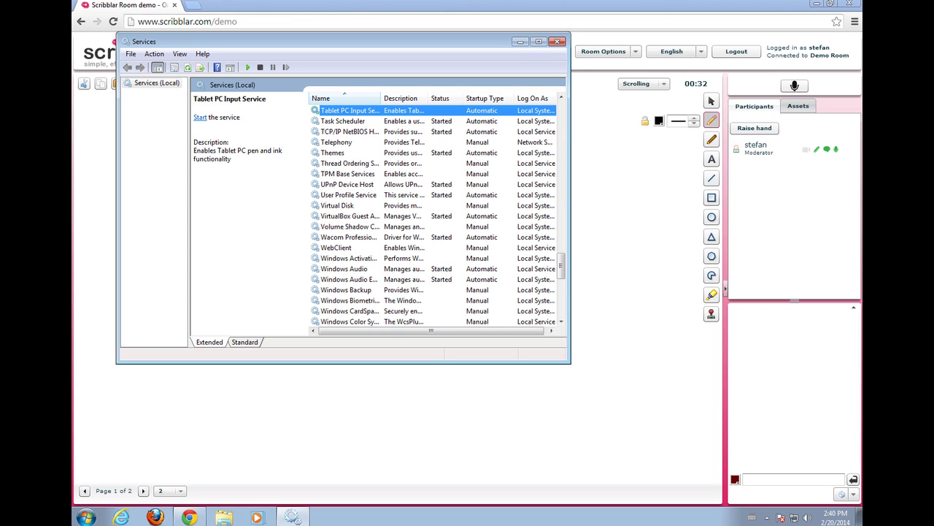
pyautogui.click(556, 41)
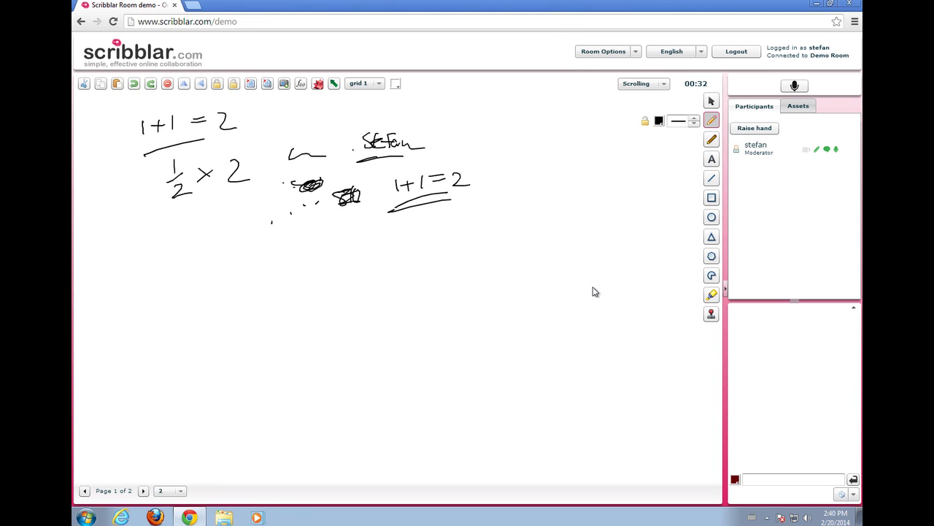